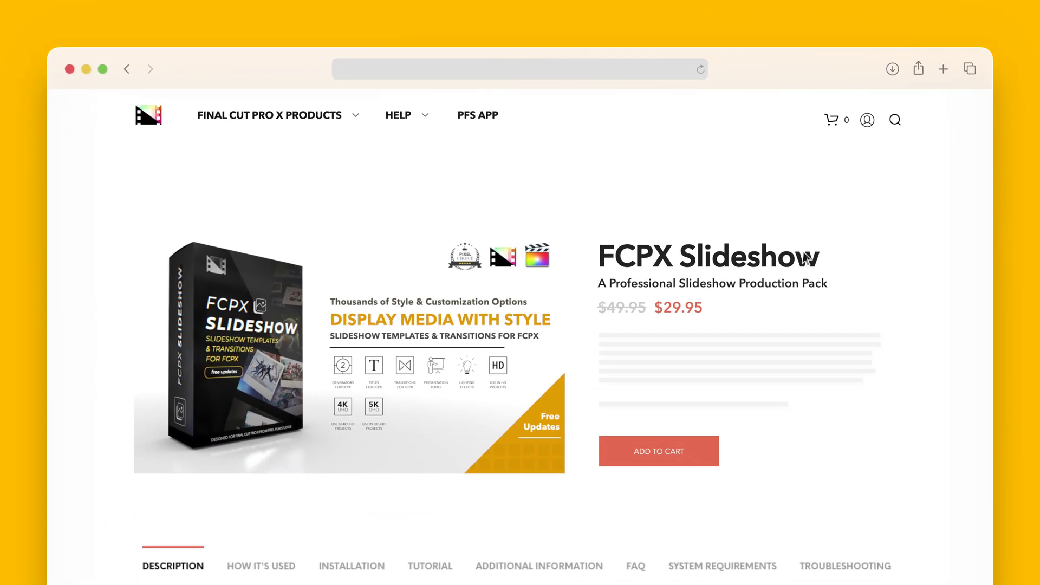
Go to the My Account page on the Pixel Film Studios site to see purchased products.
left_click(867, 120)
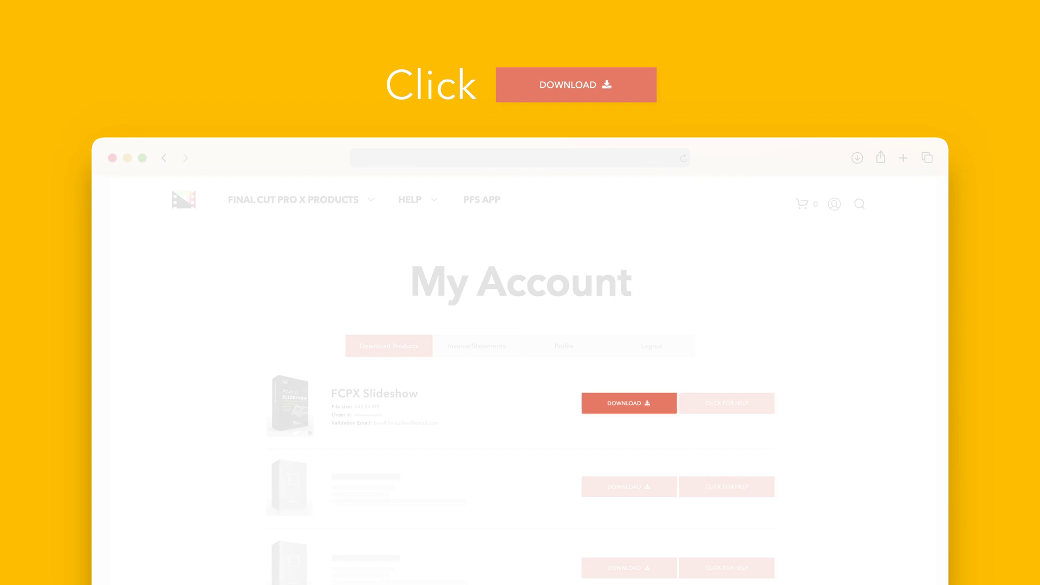
Download the FCPX Slideshow product file from its Download options.
left_click(628, 404)
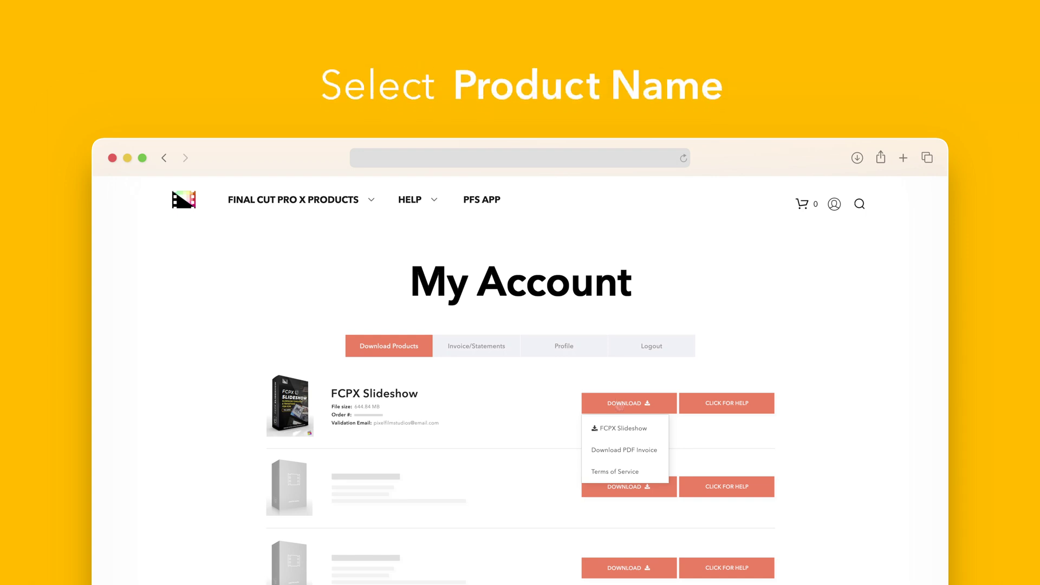
left_click(624, 430)
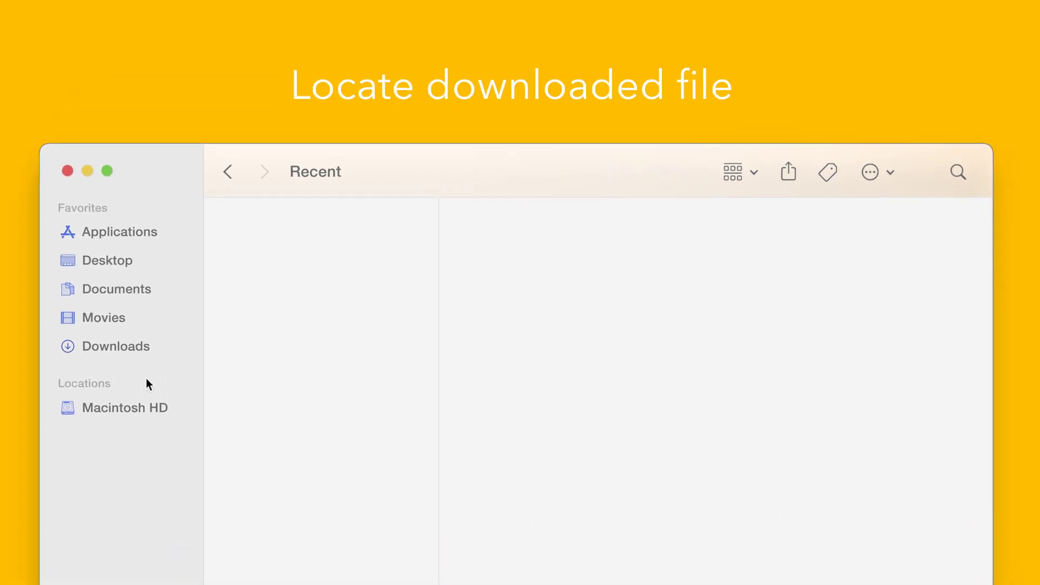
Extract the FCPX Slideshow zip in Downloads and open the 'Pixel Film Studios - FCPX Slideshow' folder.
left_click(137, 352)
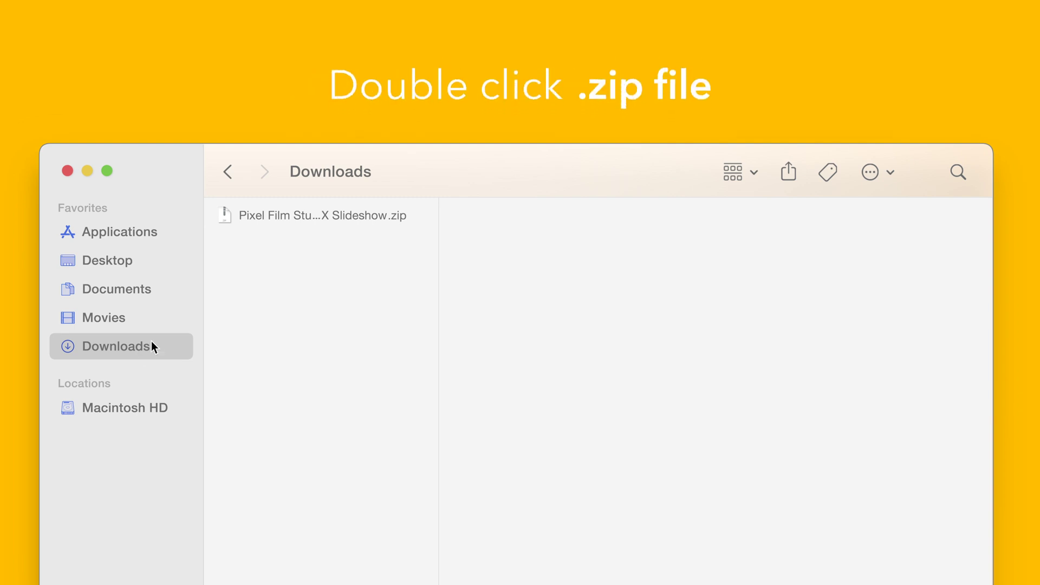
double_click(335, 217)
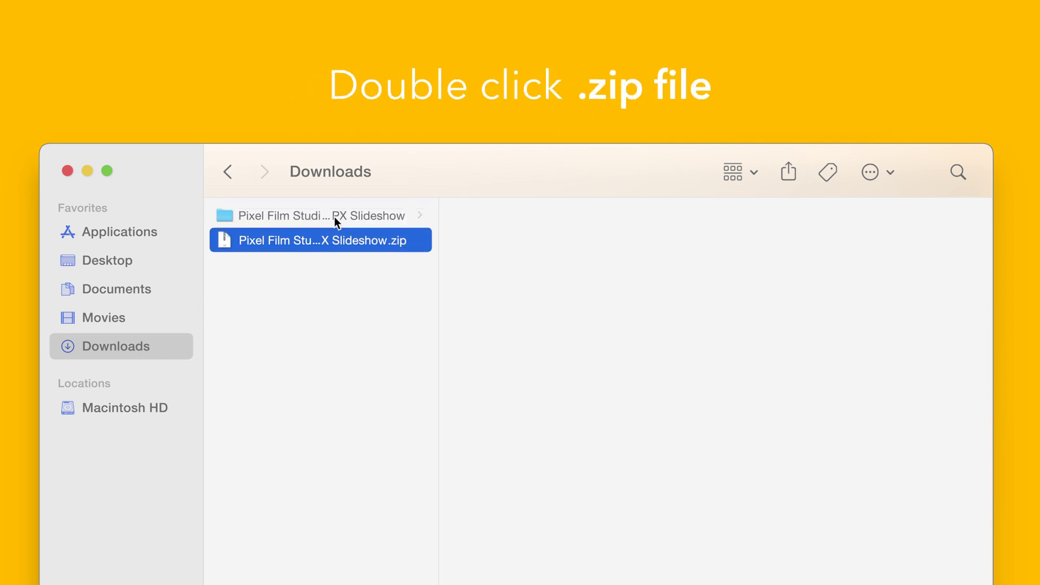
left_click(361, 216)
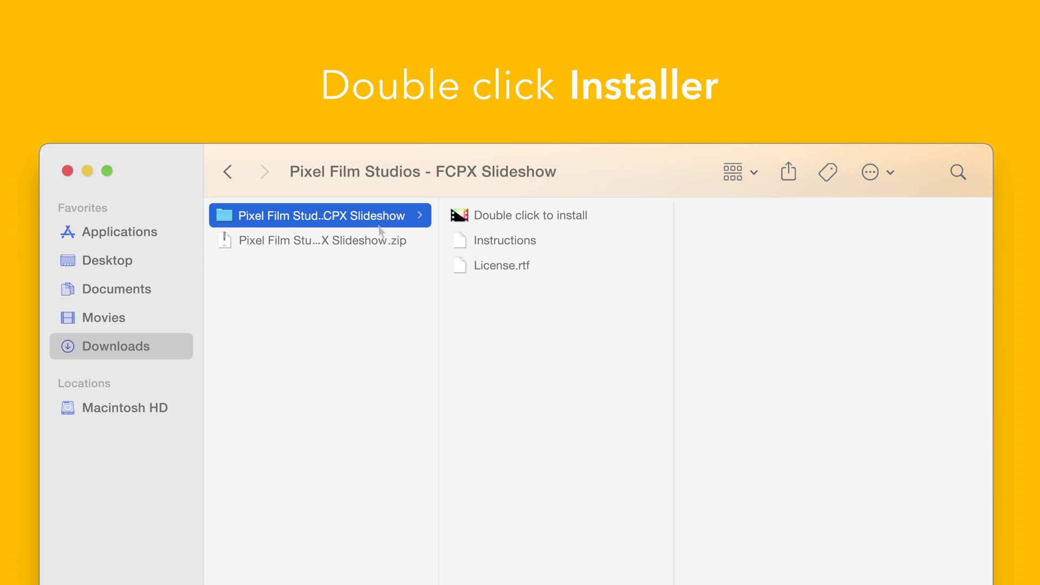
Launch PFS Installer, begin installation, allow Finder control, and accept the restart advice.
left_click(531, 226)
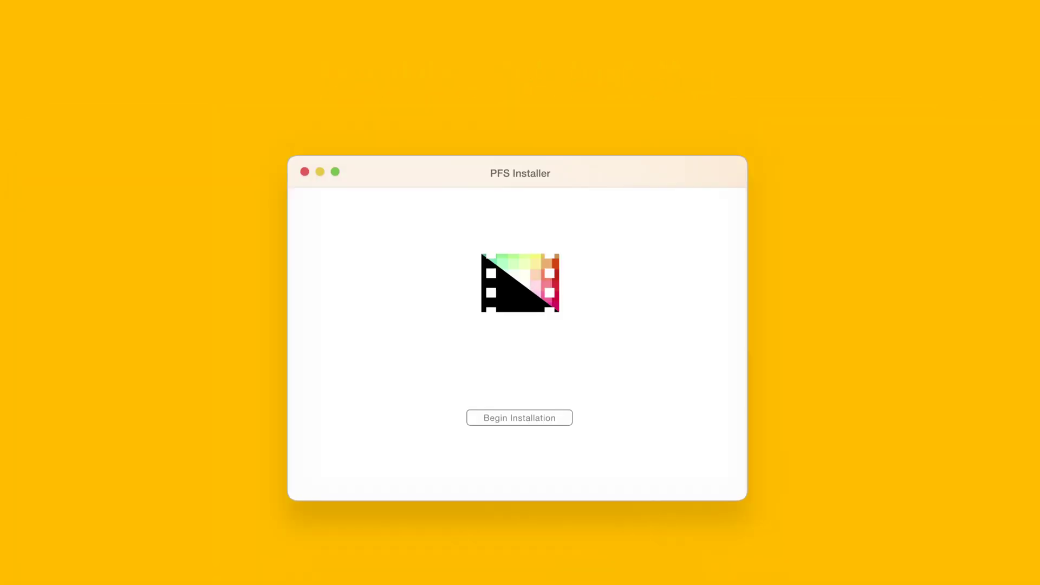
left_click(514, 416)
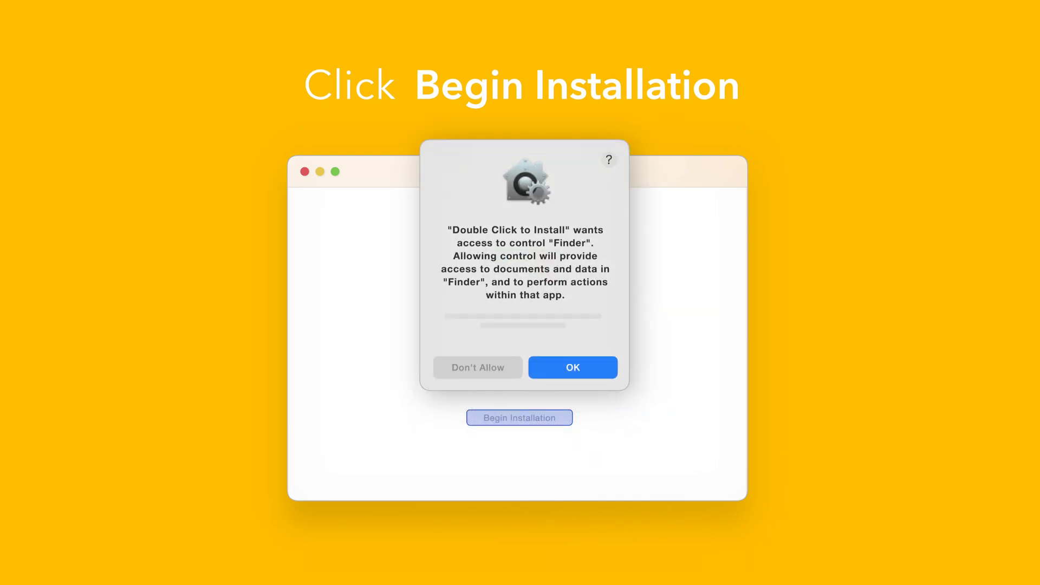
left_click(570, 368)
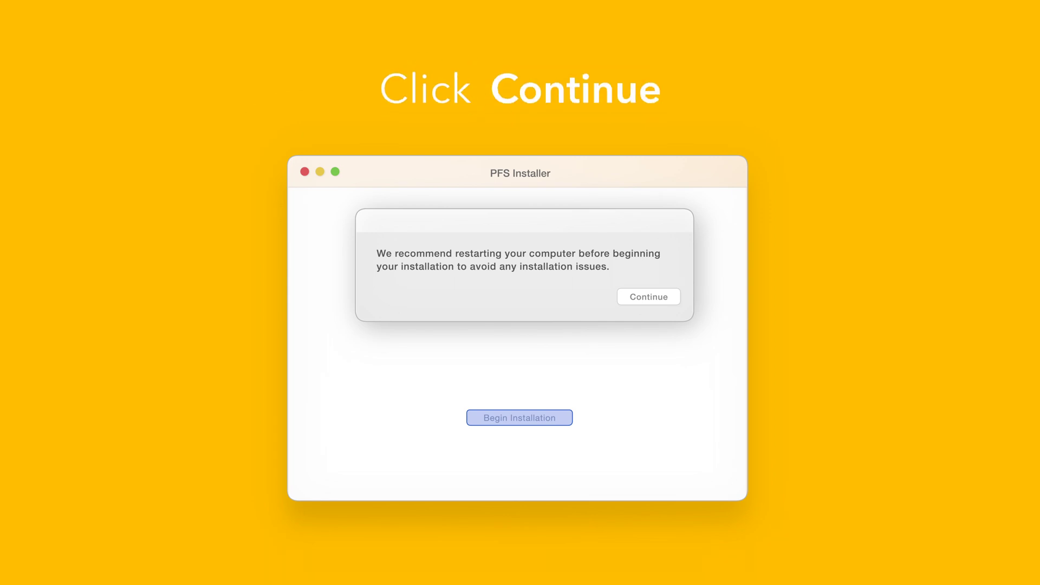
left_click(648, 297)
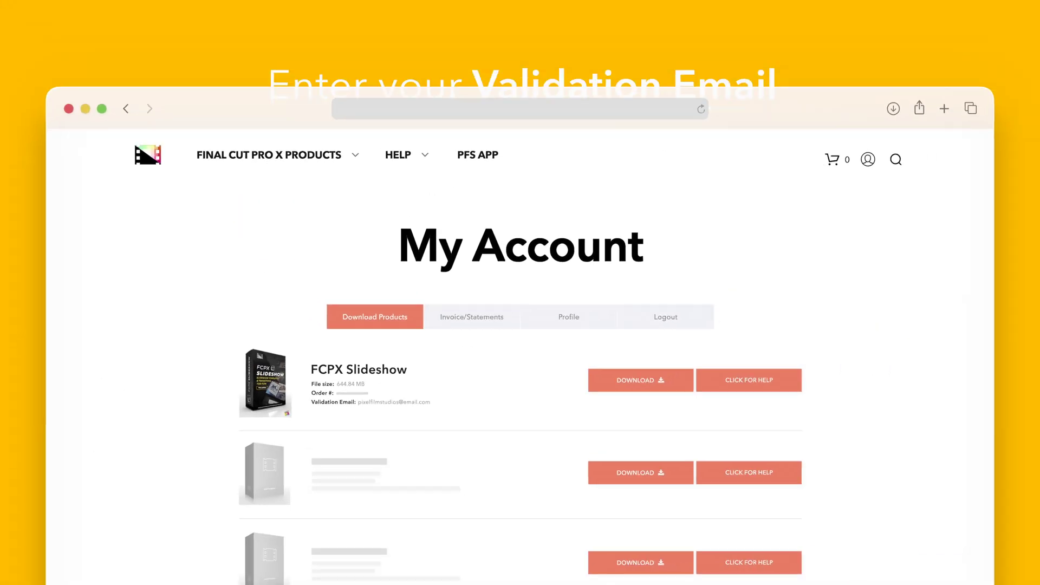
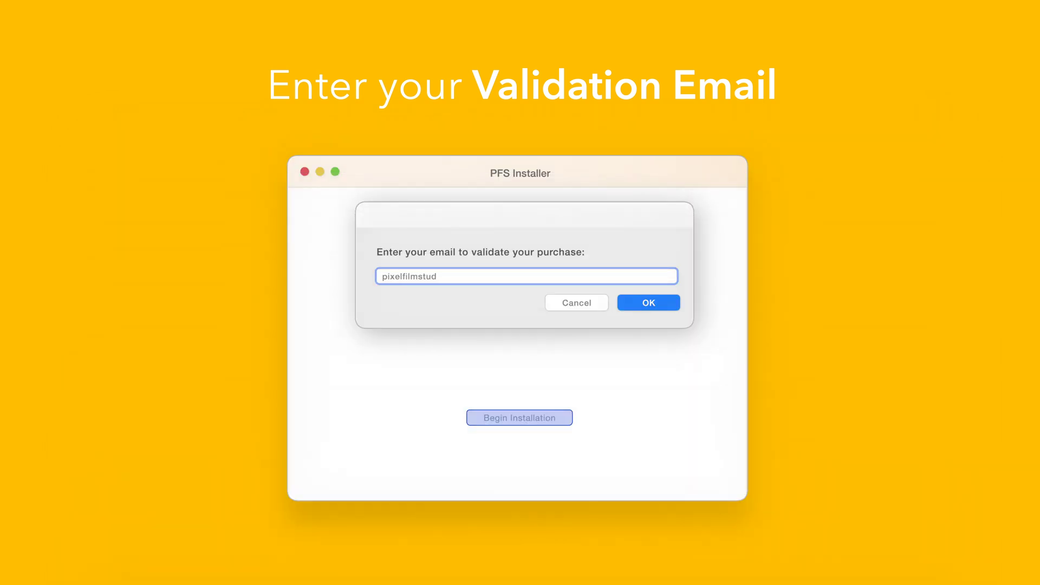
Submit the validation email and authorise the installation with the admin password.
left_click(644, 302)
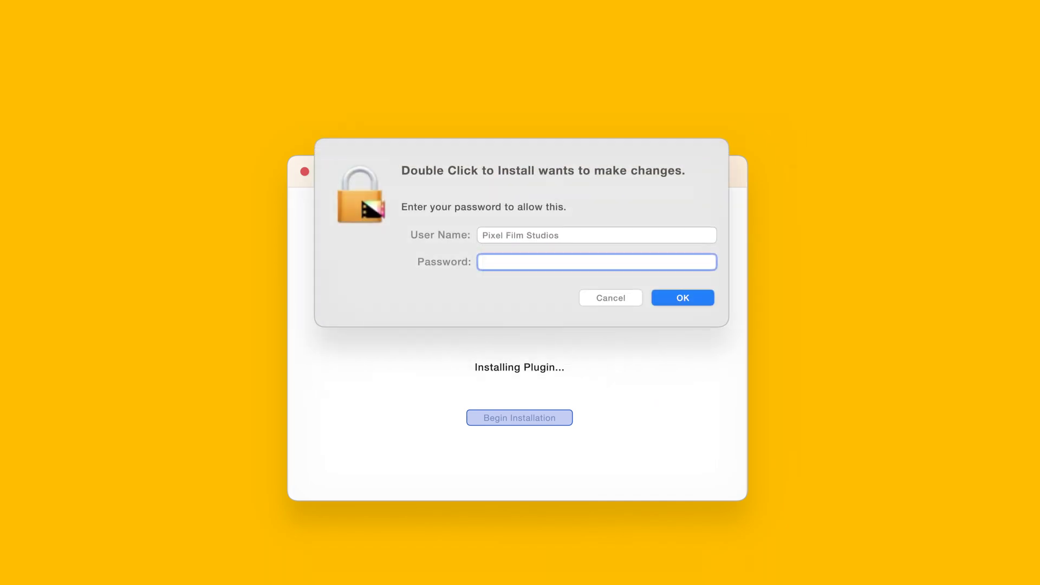
type("******")
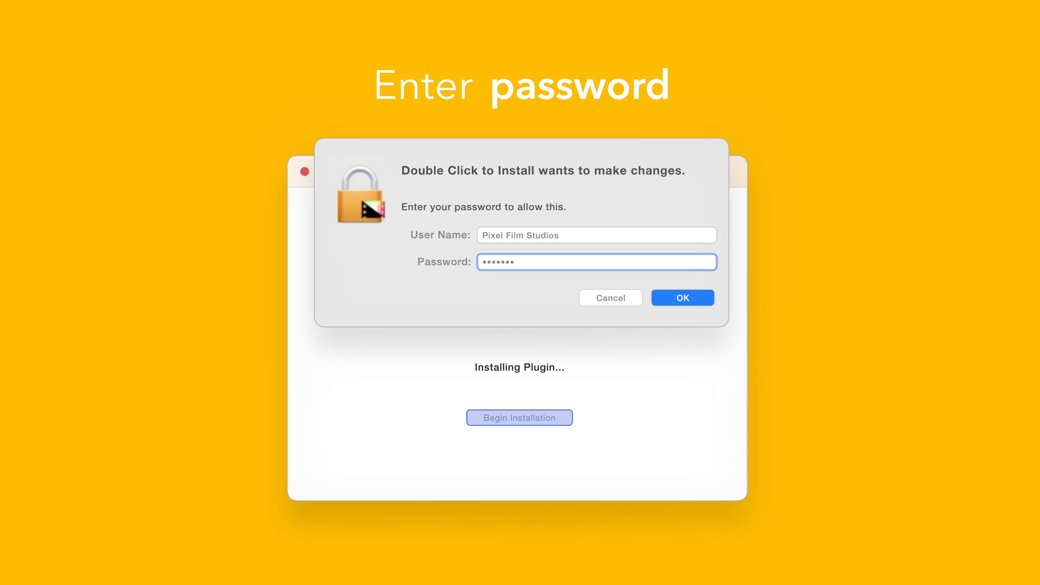
type("**")
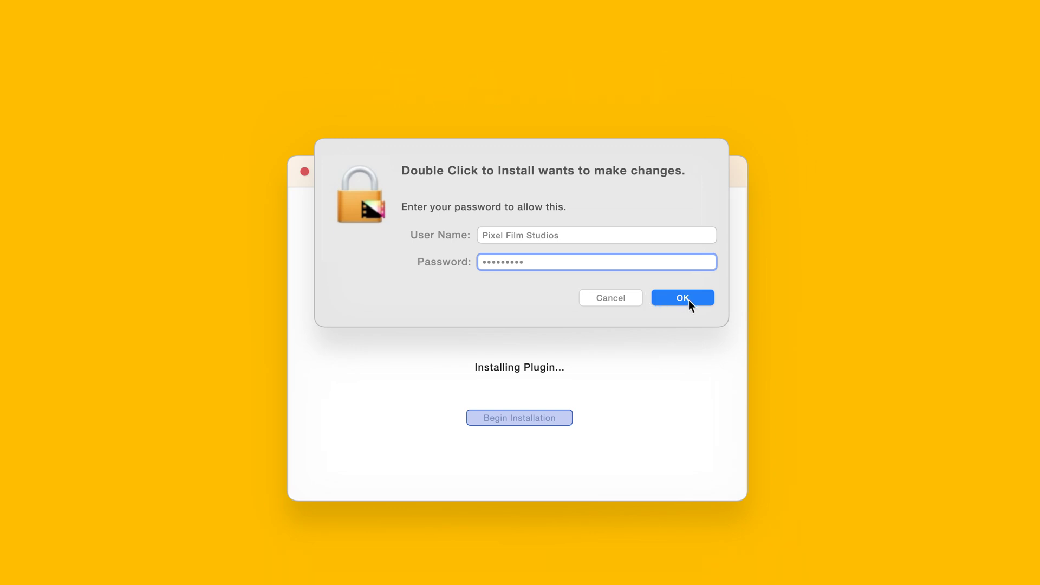
left_click(683, 299)
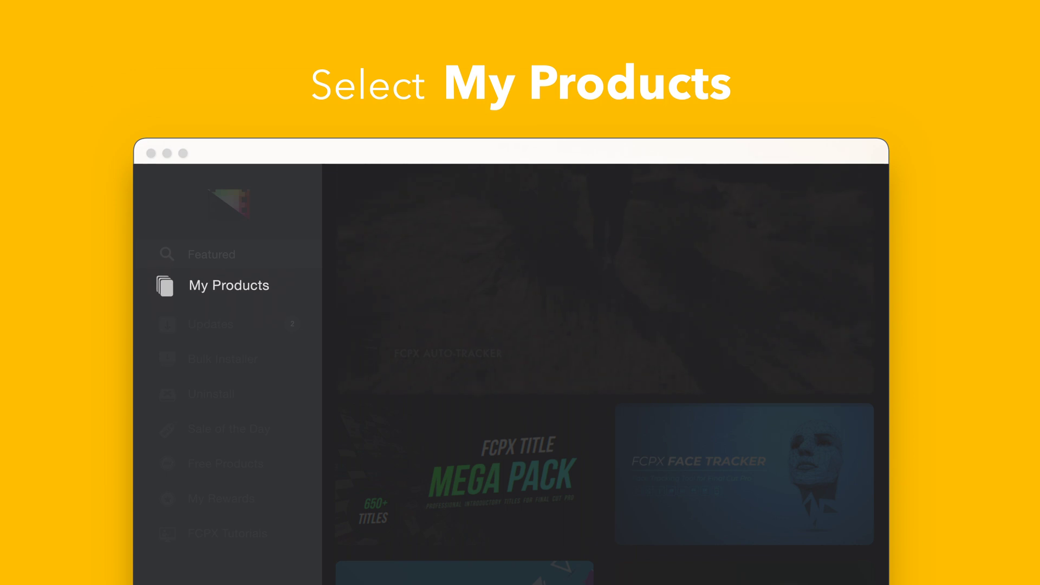
Download and install FCPX Slideshow from My Products until it reads Installed.
left_click(248, 295)
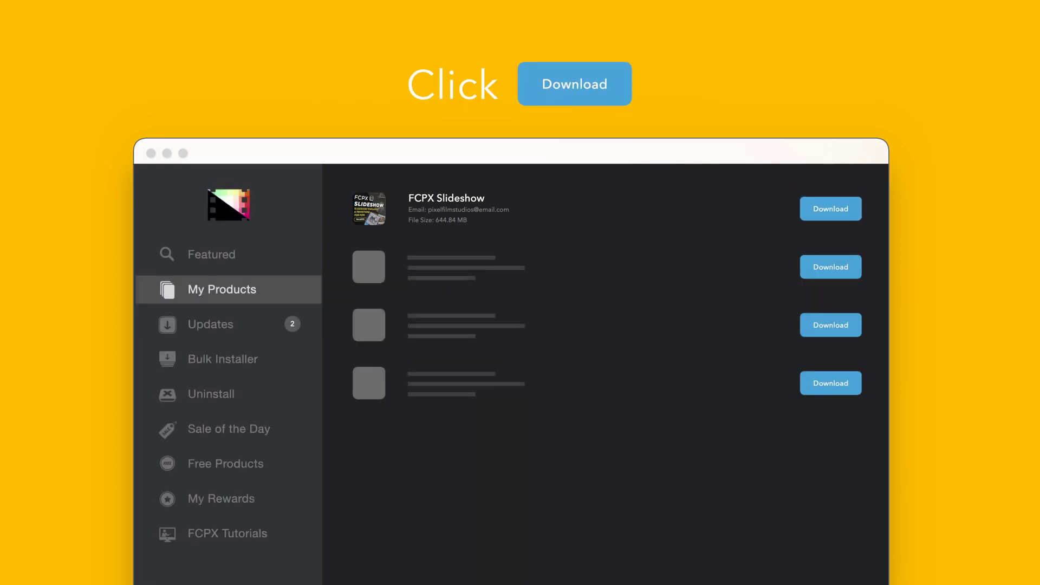
left_click(825, 210)
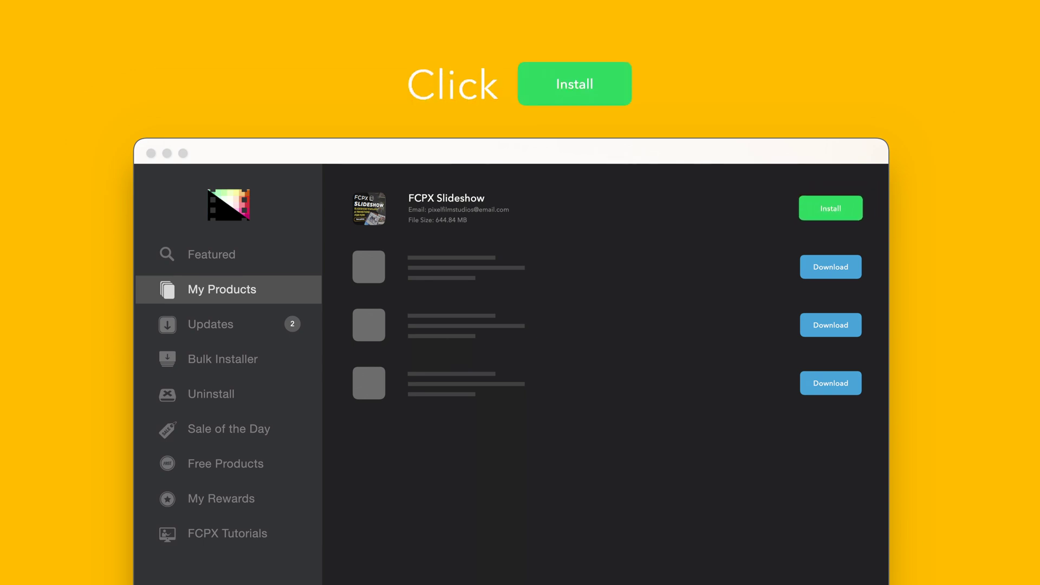
left_click(829, 212)
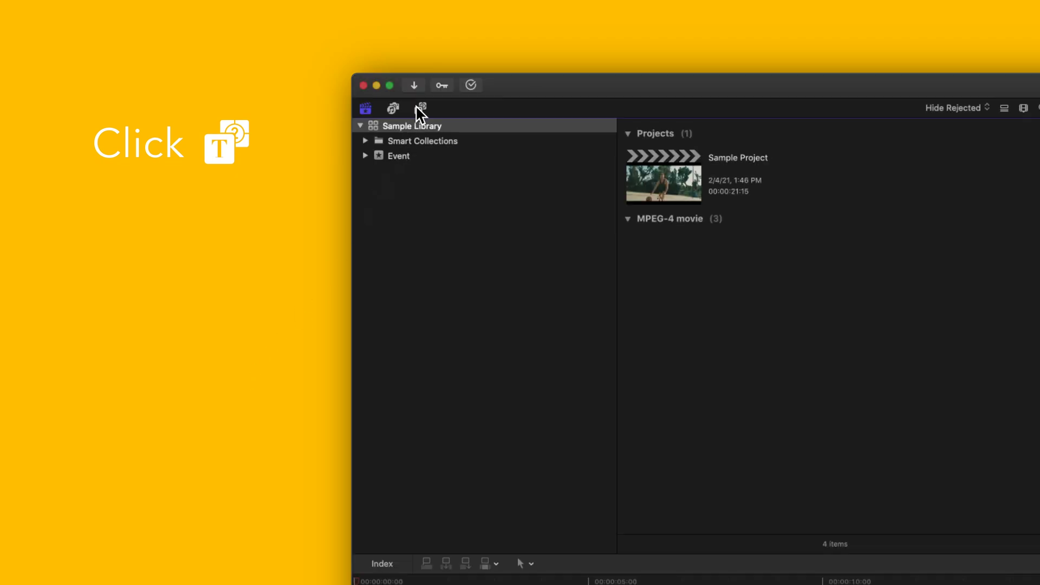
Drag the FCPX Slideshow Chromatic Aberration title above Clip 1 and select it.
left_click(417, 107)
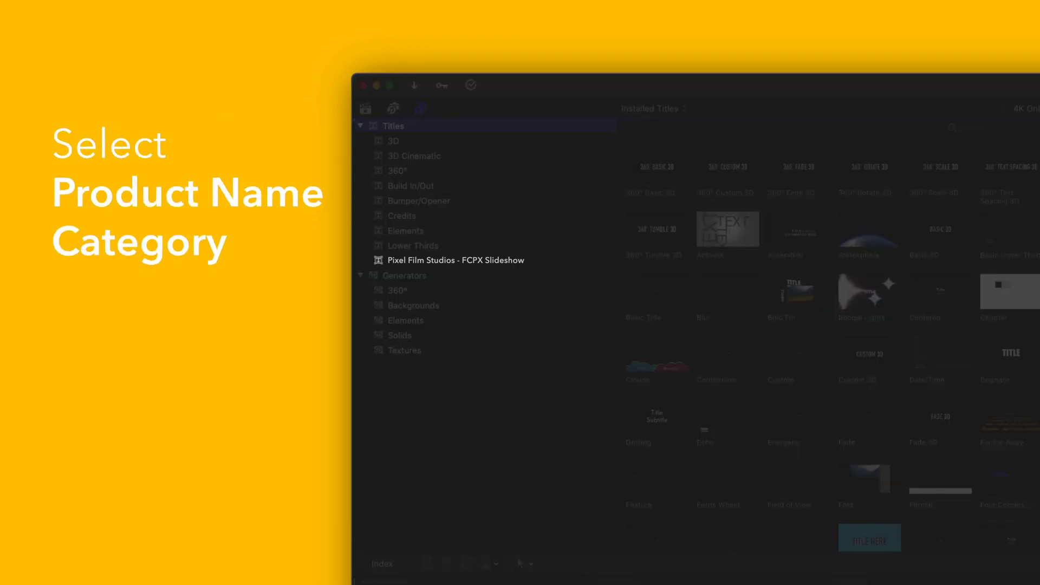
left_click(437, 260)
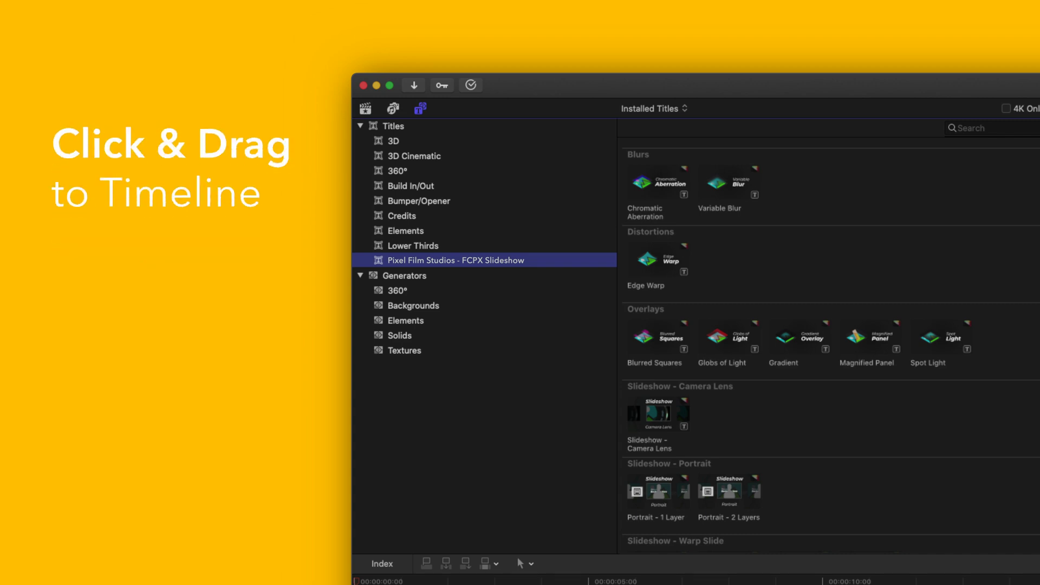
mouse_move(658, 191)
left_mouse_down()
mouse_move(613, 178)
mouse_move(156, 290)
left_mouse_up()
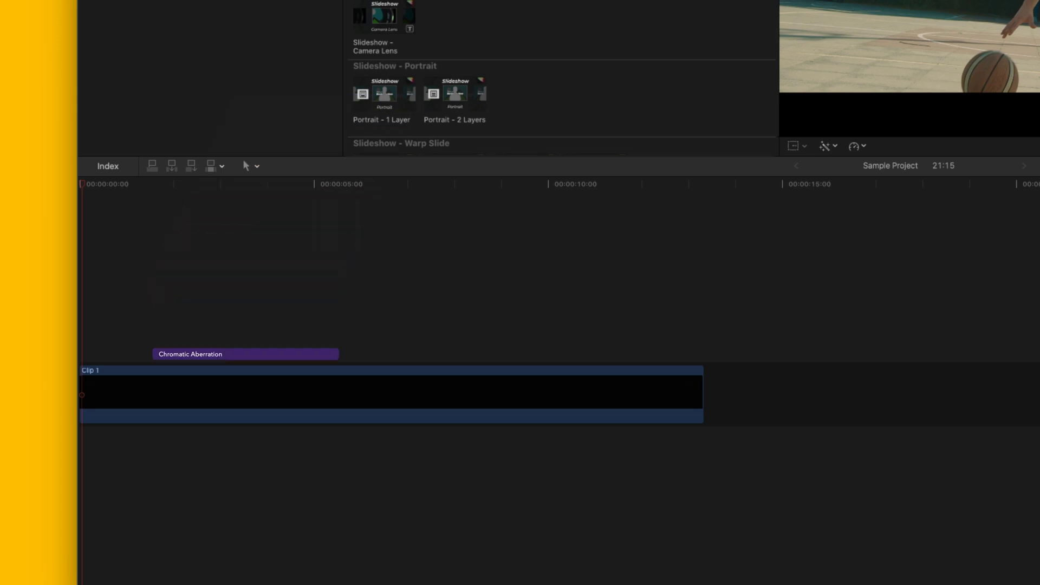
left_click(210, 357)
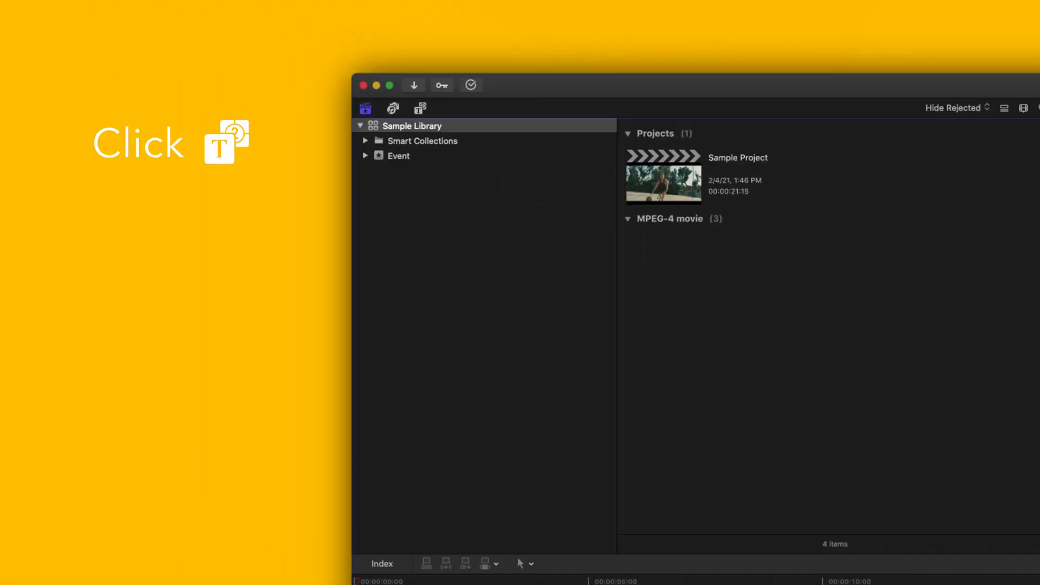
Drag the FCPX Slideshow Drop Zones generator above Clip 1 and select it to view its parameters.
left_click(419, 108)
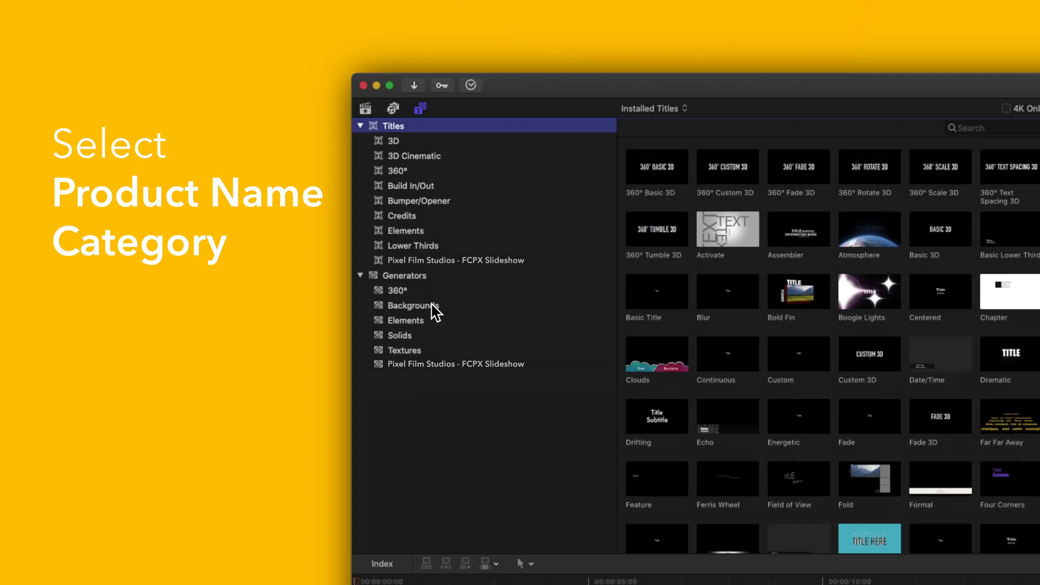
left_click(437, 366)
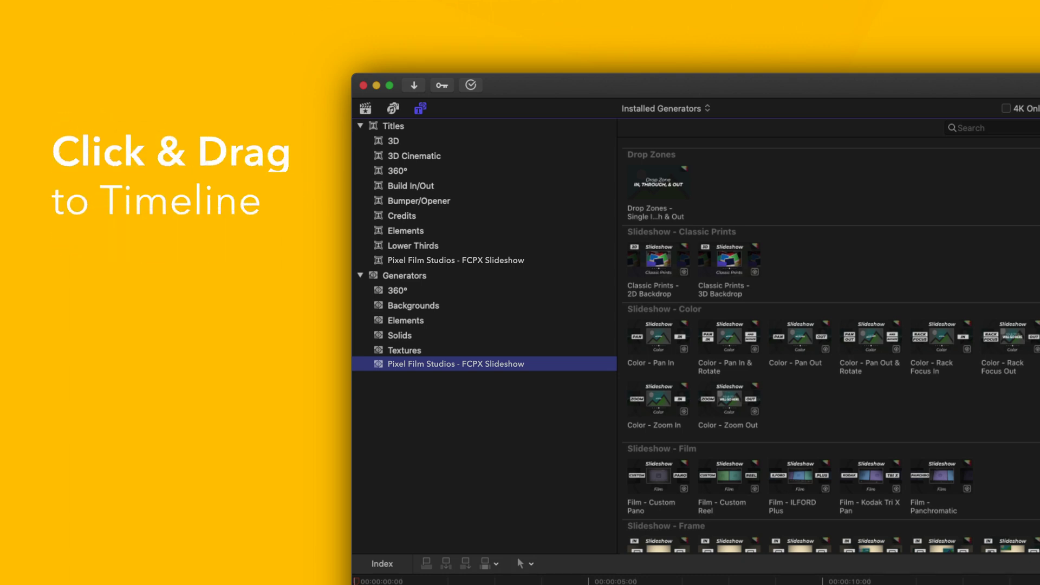
left_click_drag(655, 189, 234, 68)
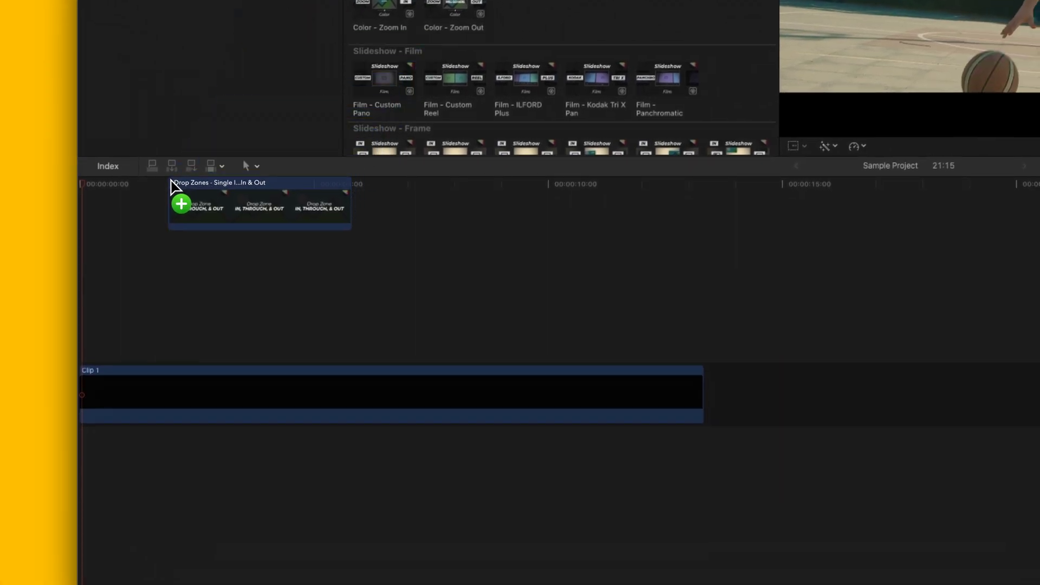
left_click_drag(233, 68, 153, 223)
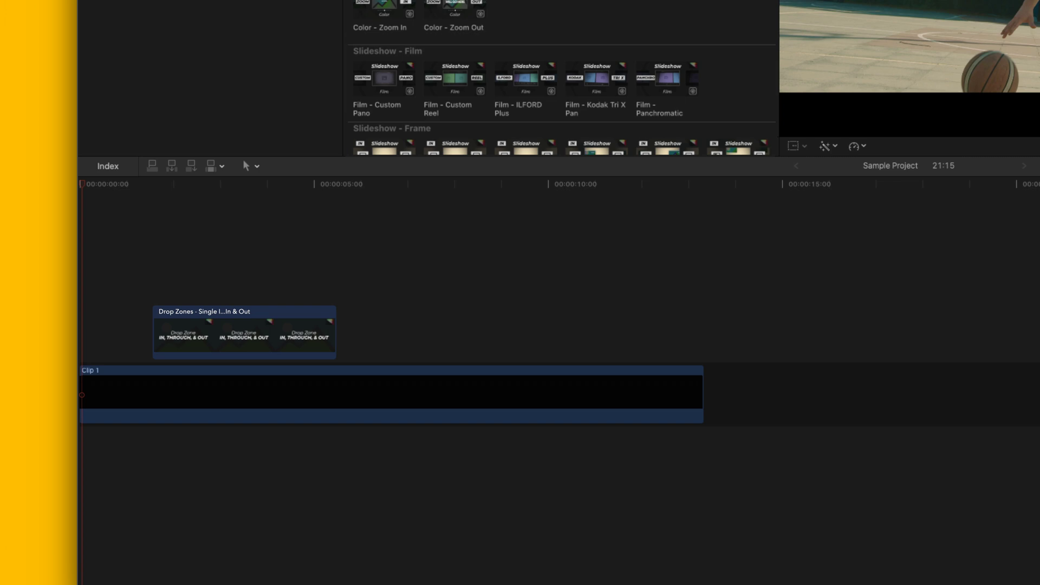
left_click(251, 338)
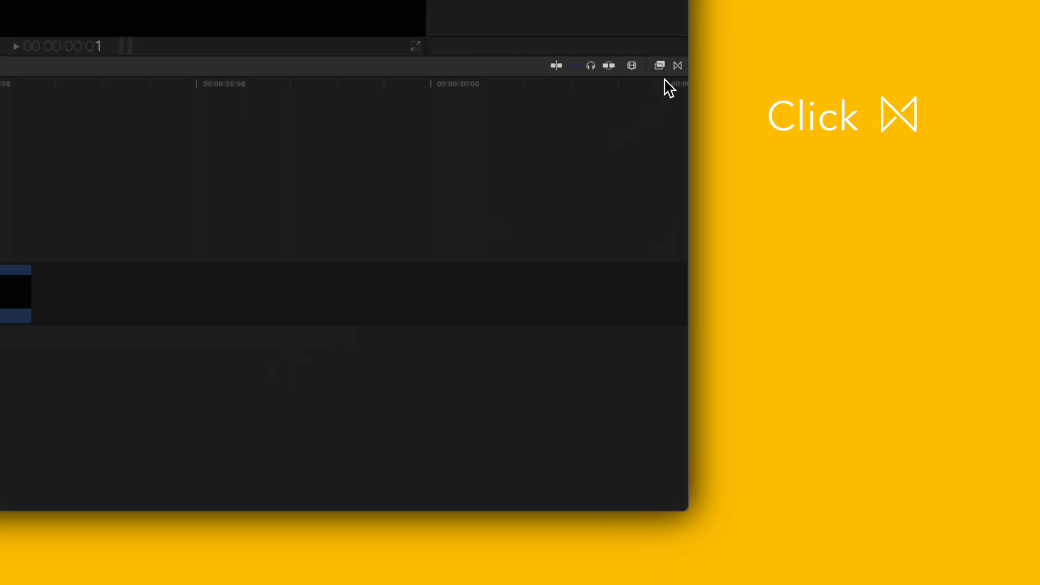
Drop the FCPX Slideshow Circle Left Outline transition between Clip 1 and Clip 2, then select it.
left_click(678, 65)
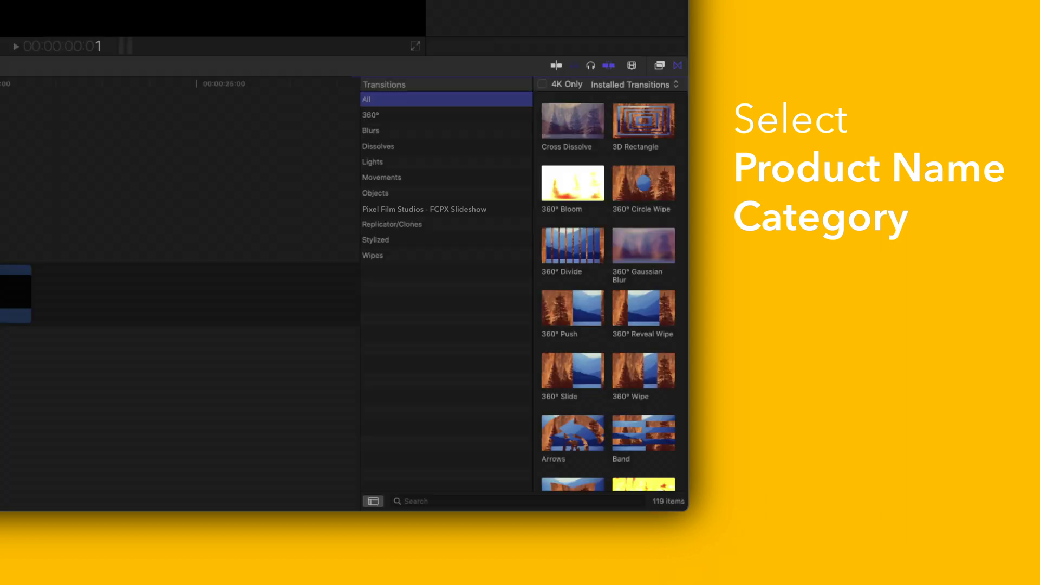
left_click(437, 216)
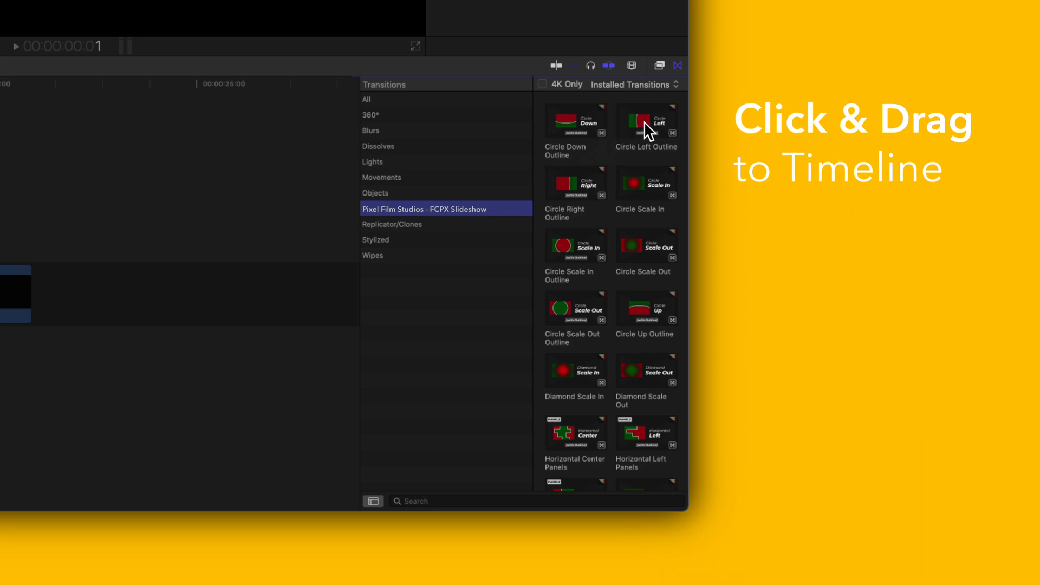
left_click_drag(644, 123, 707, 291)
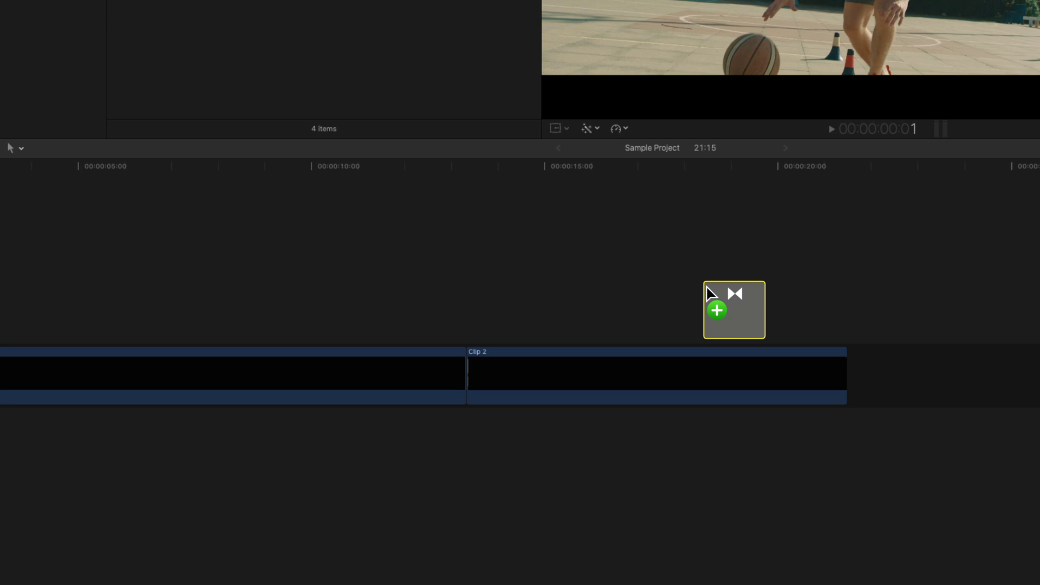
left_click_drag(707, 291, 703, 356)
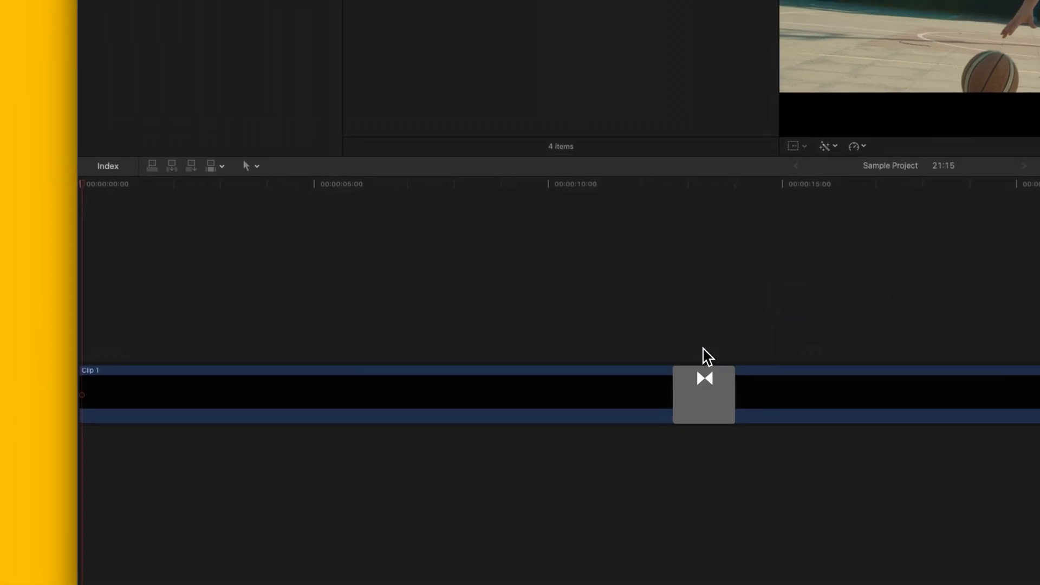
left_click(710, 389)
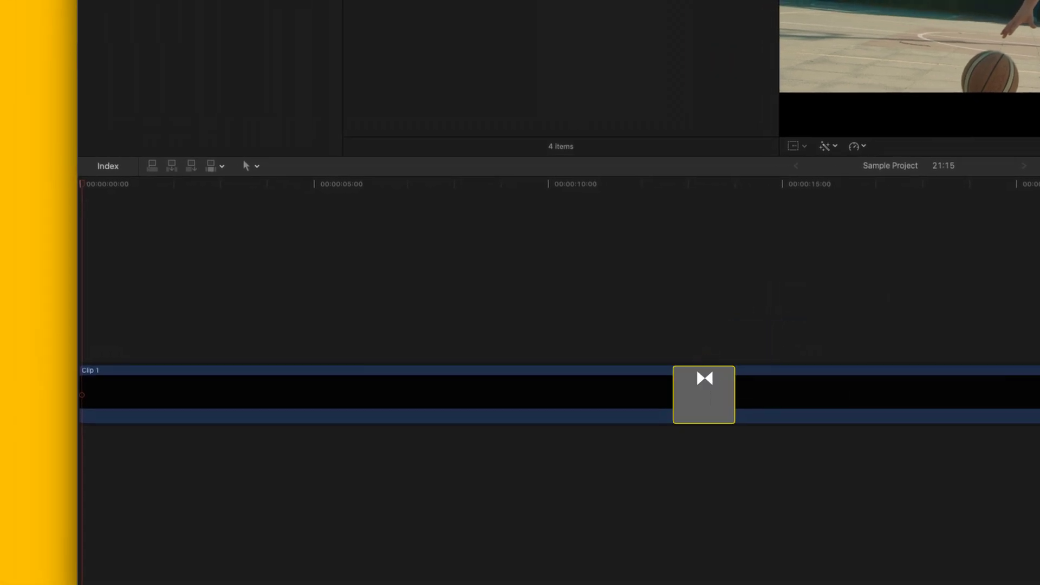